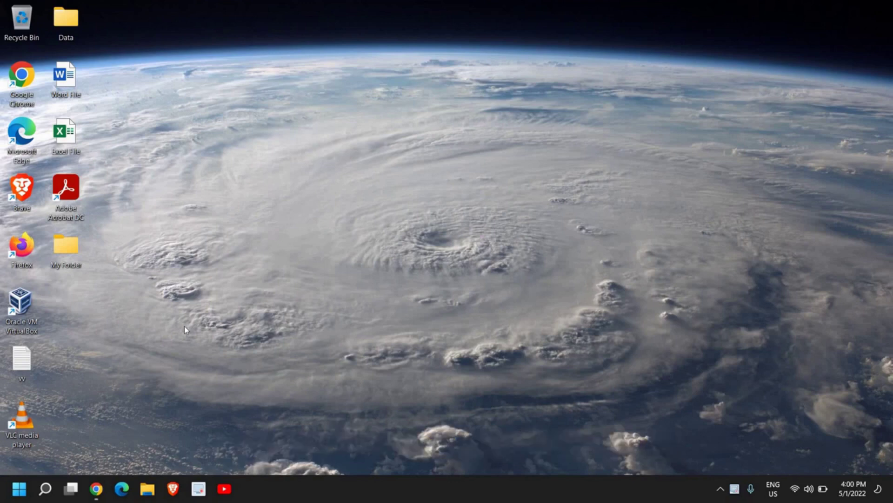
- Open File Explorer maximised, browse to C:\Windows and scroll down to the SoftwareDistribution folder
click(148, 494)
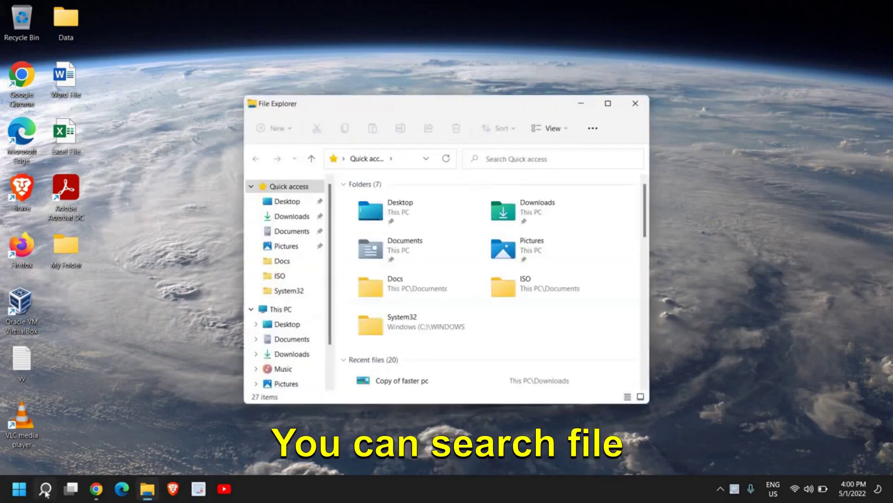
mouse_move(45, 491)
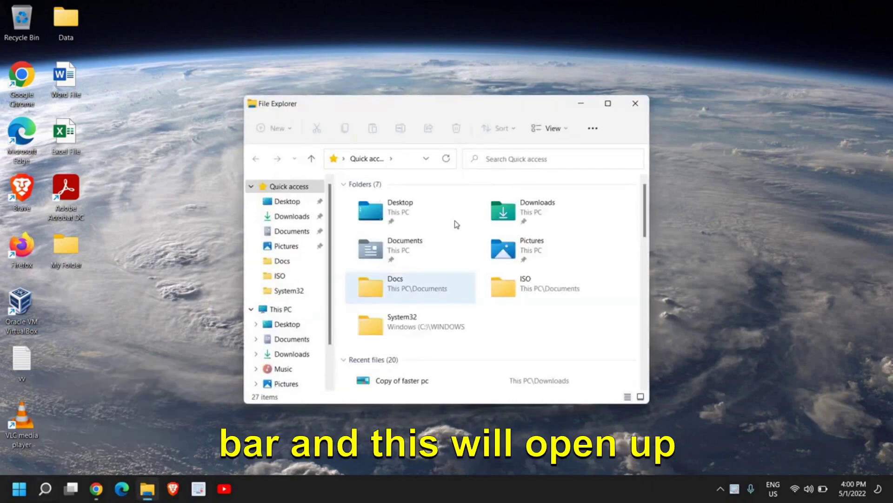
click(608, 104)
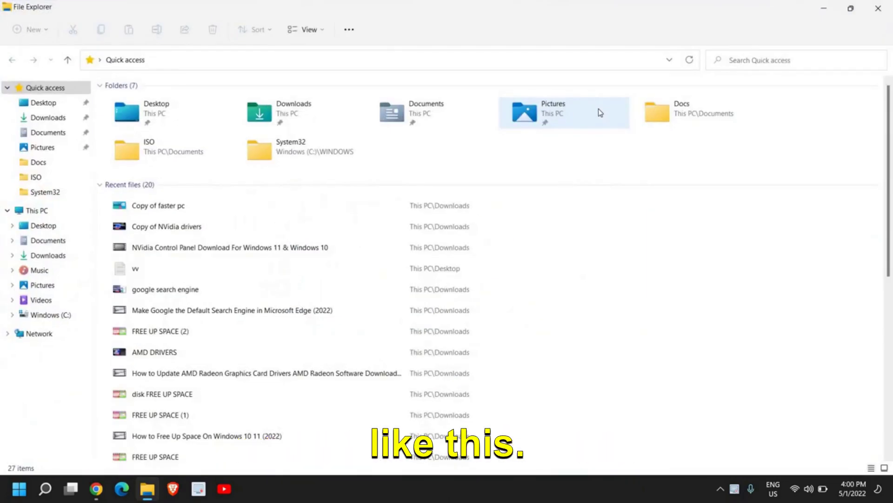
click(51, 315)
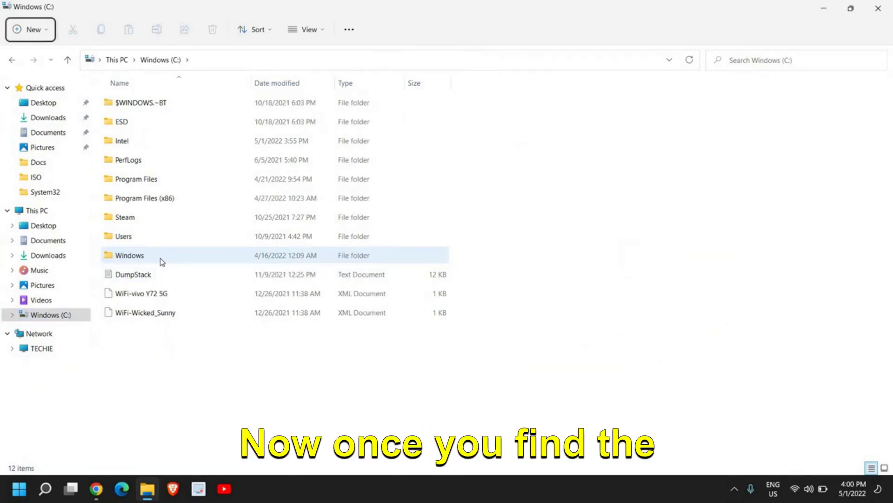
click(160, 258)
double_click(160, 258)
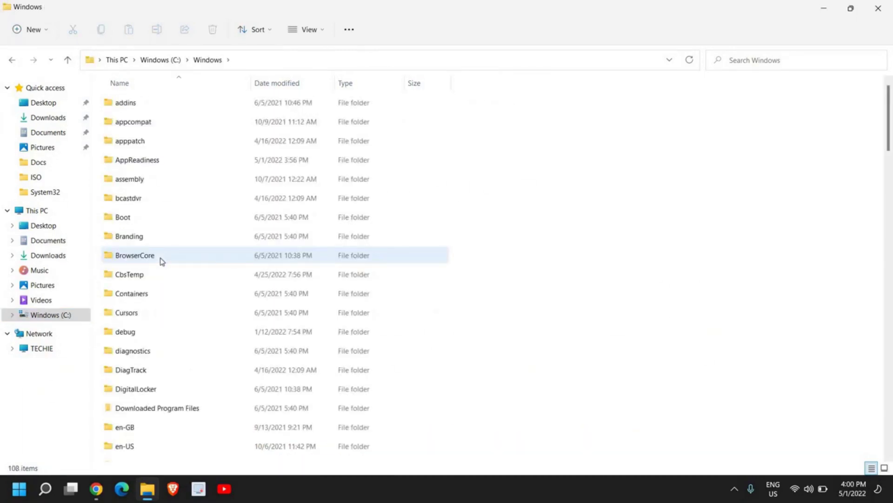
scroll(162, 261, down, 12)
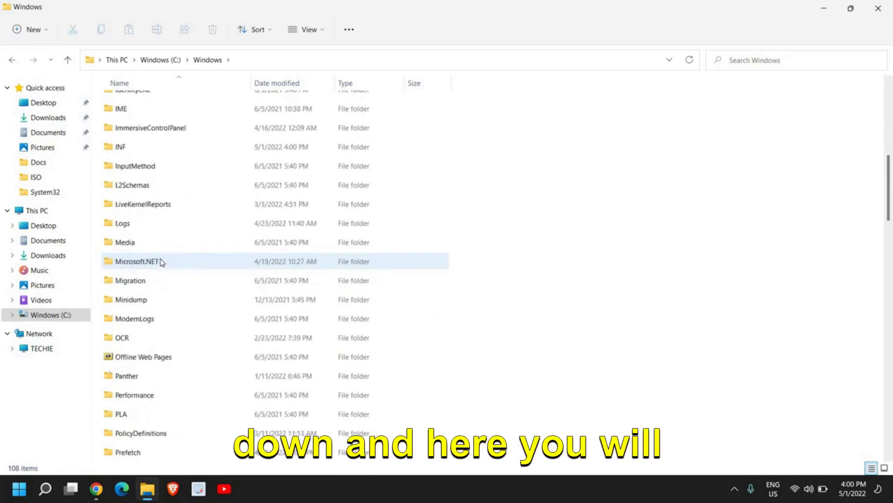
scroll(161, 260, down, 3)
scroll(160, 319, down, 2)
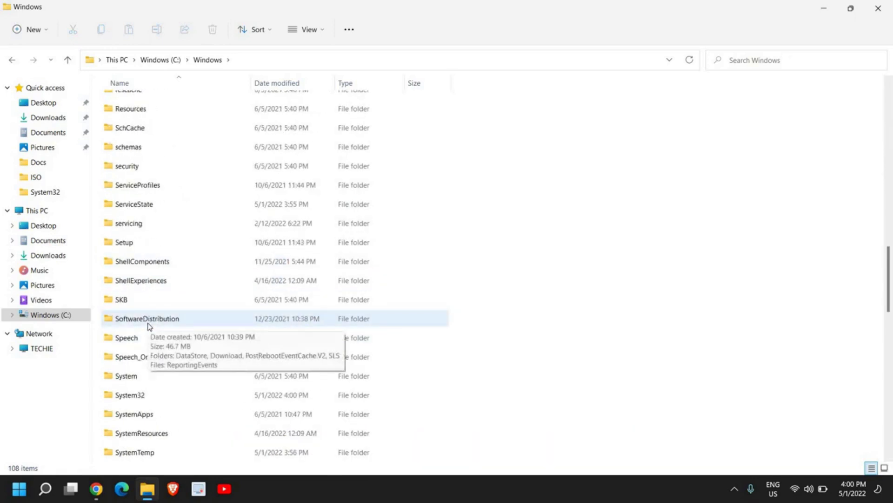
- Permanently delete all 4 items in SoftwareDistribution\Download with admin permission, then close Explorer
double_click(150, 325)
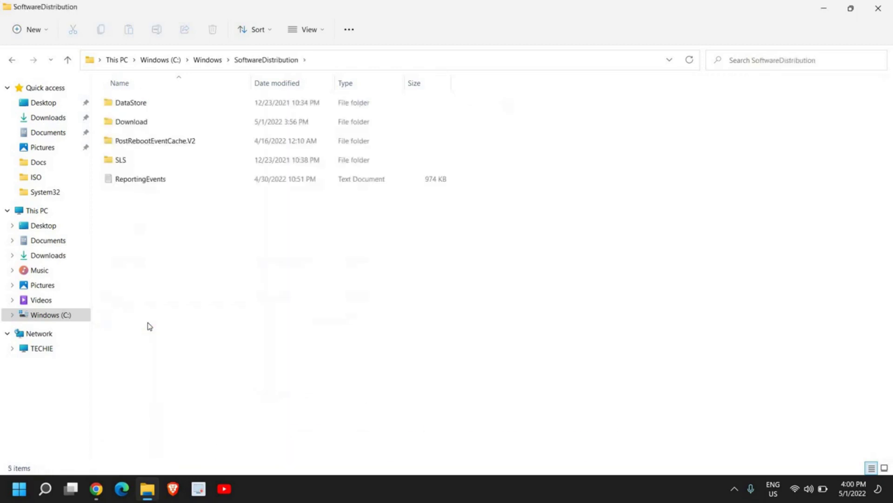
double_click(139, 125)
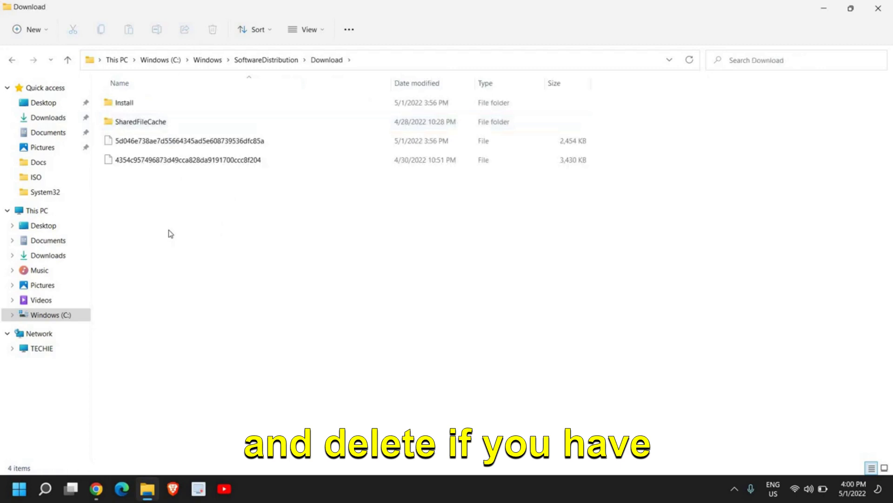
key(ctrl+a)
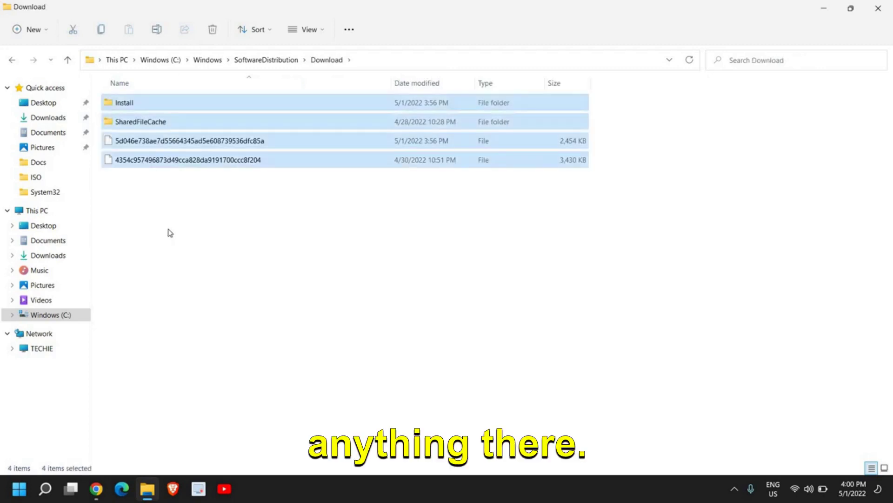
key(shift+Delete)
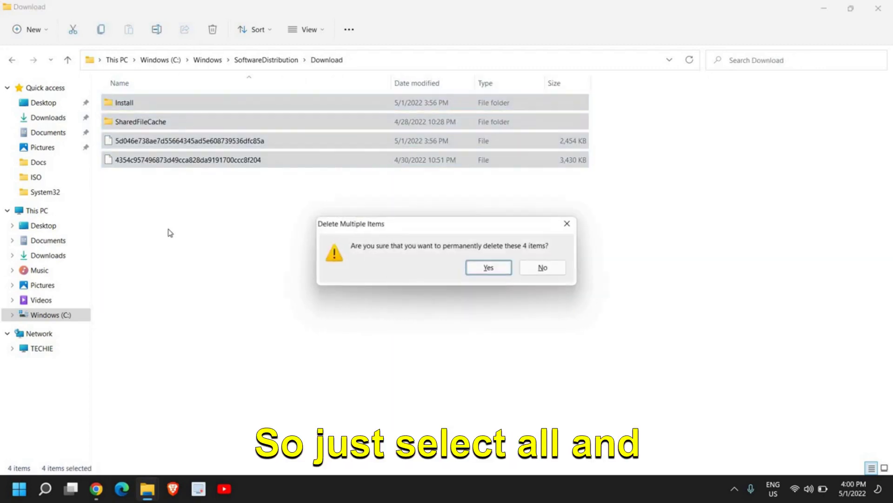
key(Return)
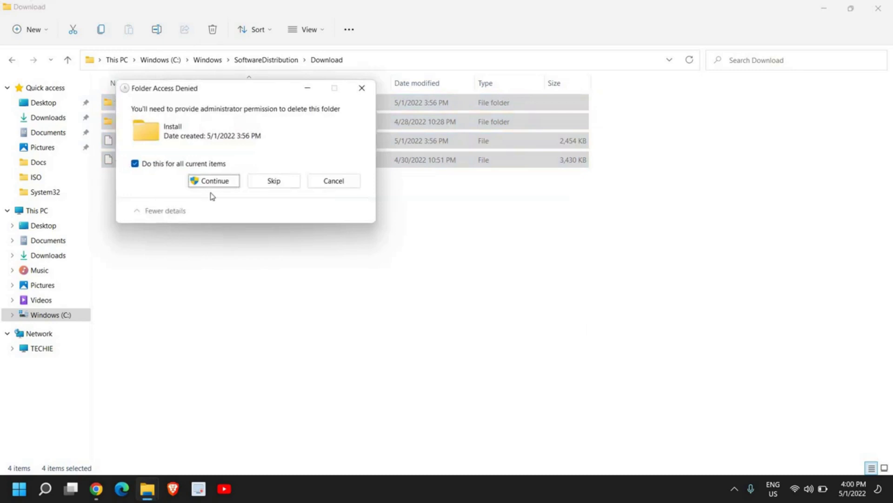
click(213, 185)
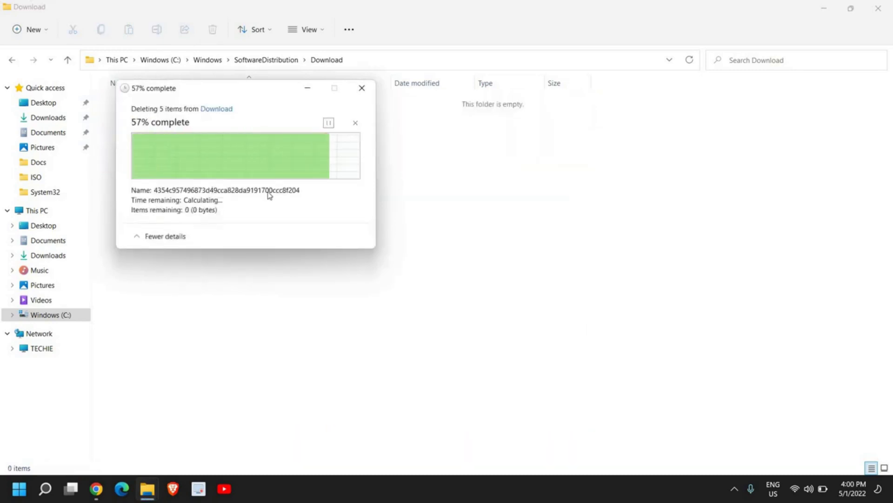
click(877, 10)
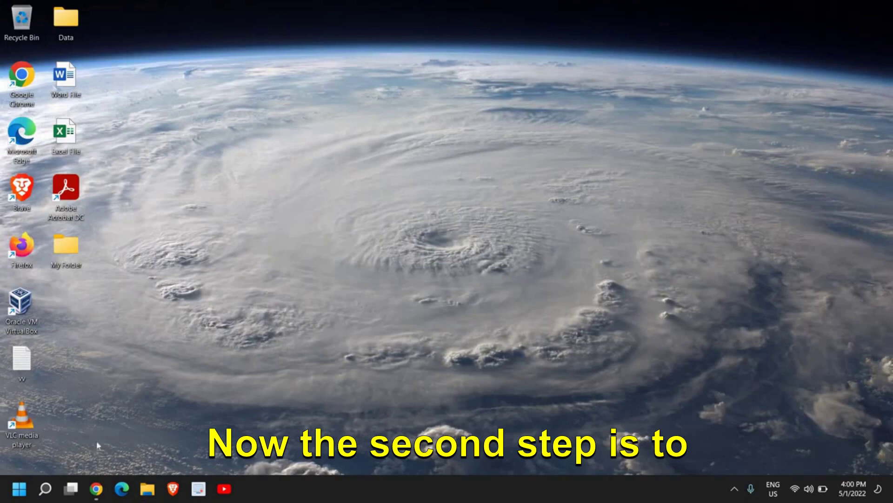
- Search for 'troubleshoot' and open the Troubleshoot settings page
click(46, 488)
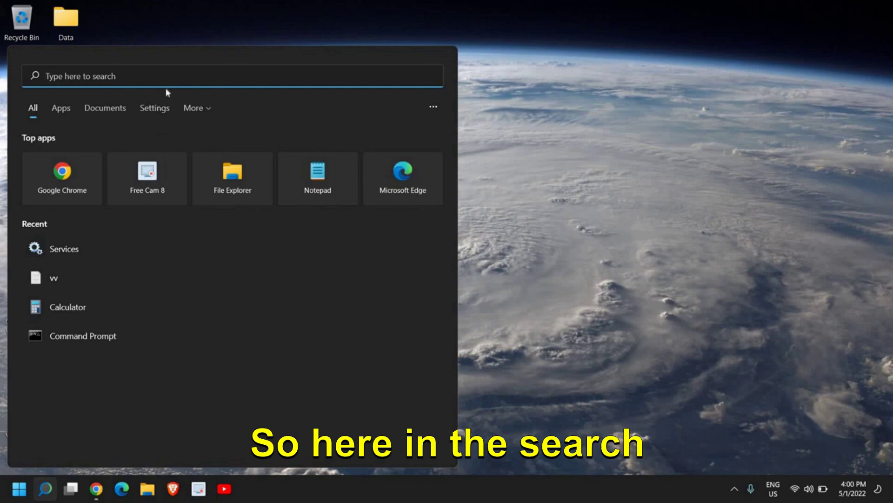
text(troubleshoot settings)
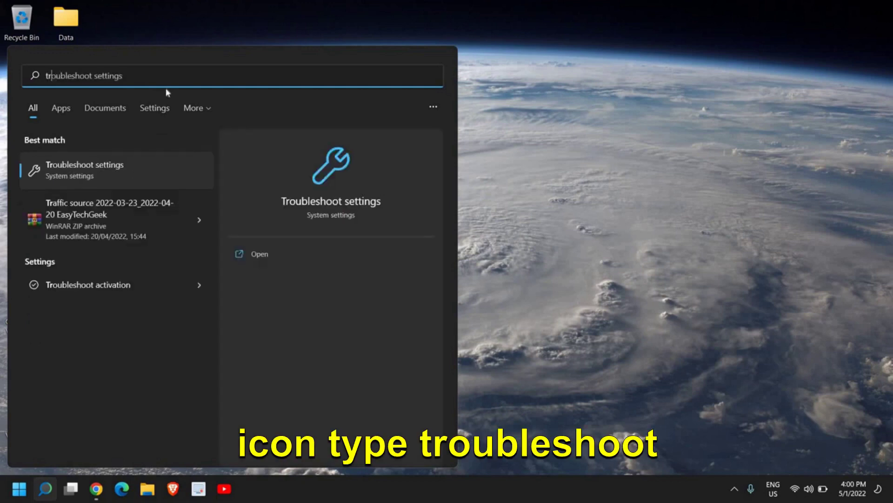
click(104, 171)
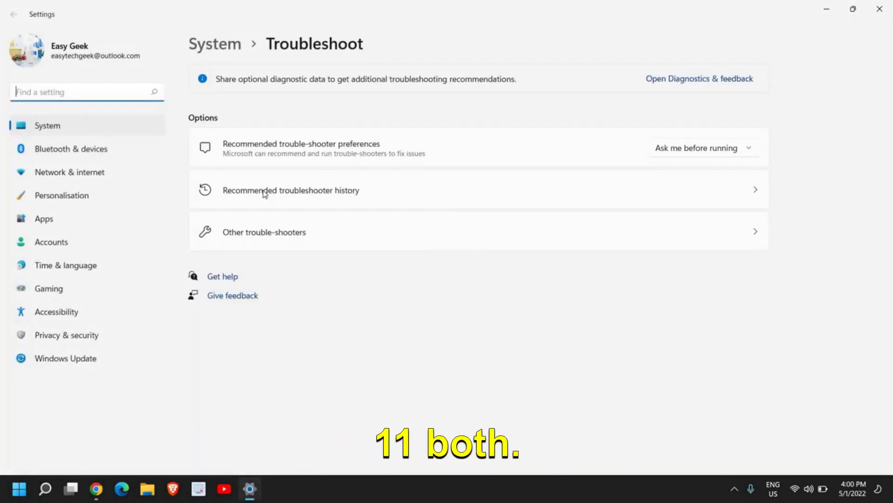
- Run the Windows Update troubleshooter from Other troubleshooters, cancel it, and close Settings
click(285, 235)
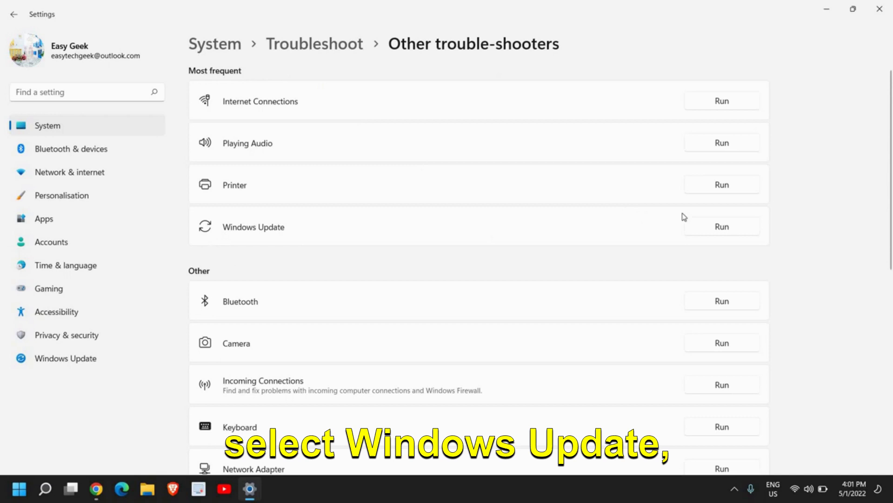
click(723, 228)
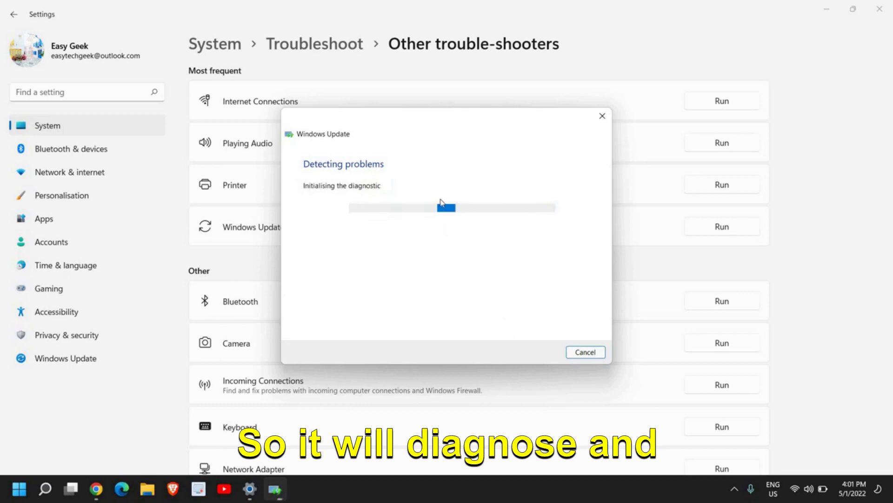
click(586, 352)
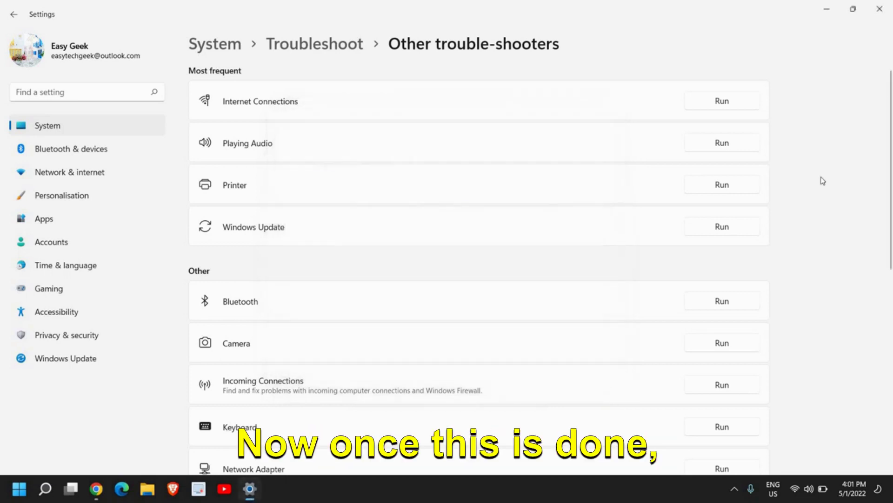
click(888, 9)
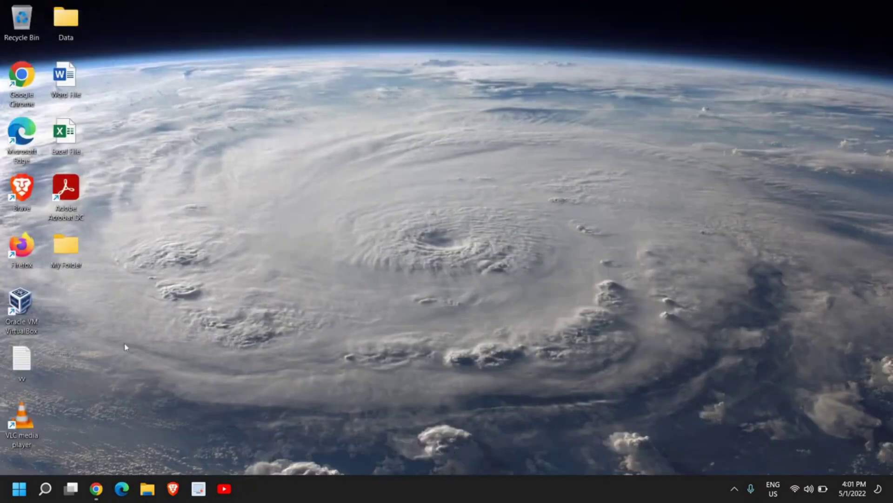
- Launch Disk Clean-up by running cleanmgr from the Run dialog
right_click(20, 490)
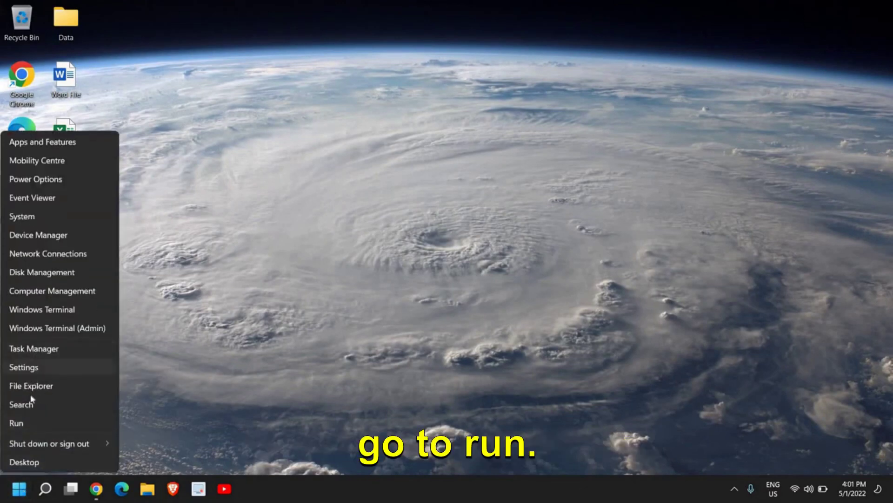
click(26, 423)
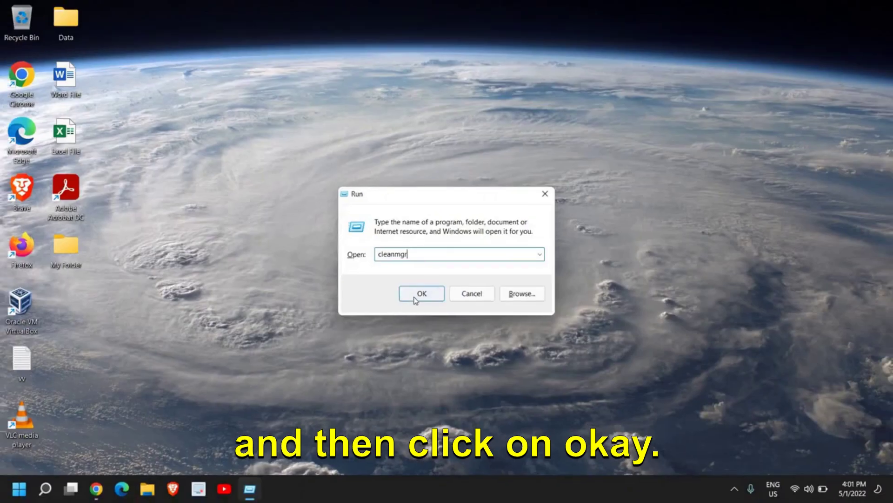
click(414, 297)
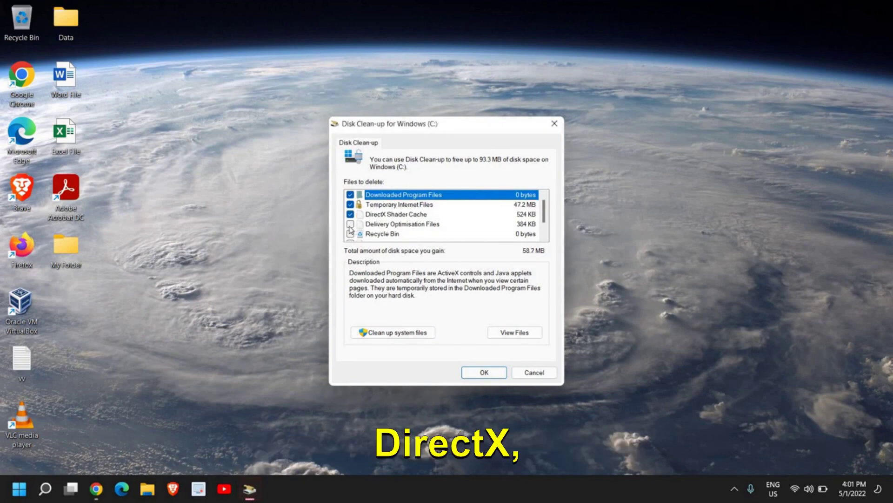
- Tick DirectX Shader Cache and Delivery Optimisation Files, then permanently delete the selected junk files
click(353, 215)
click(352, 224)
scroll(354, 230, down, 1)
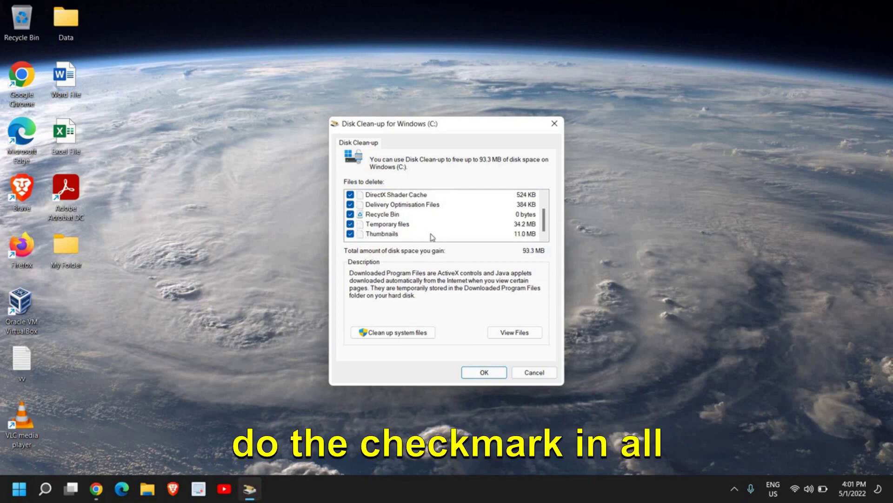
scroll(359, 220, up, 1)
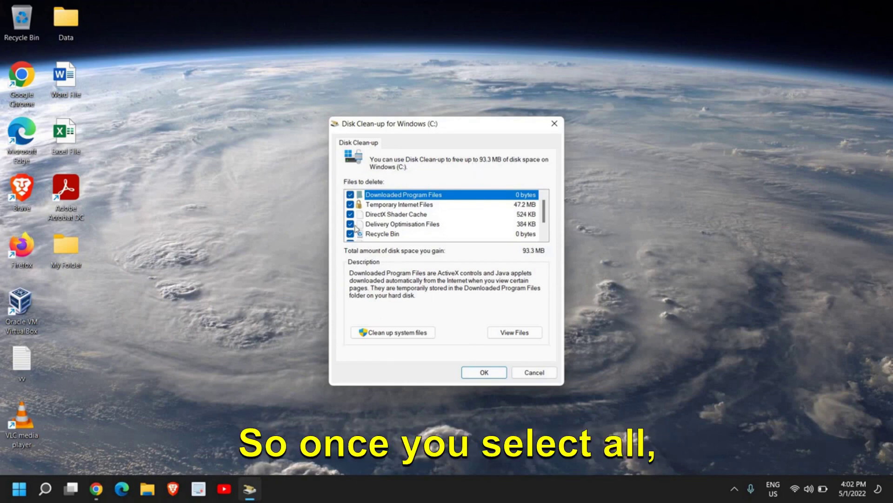
click(484, 375)
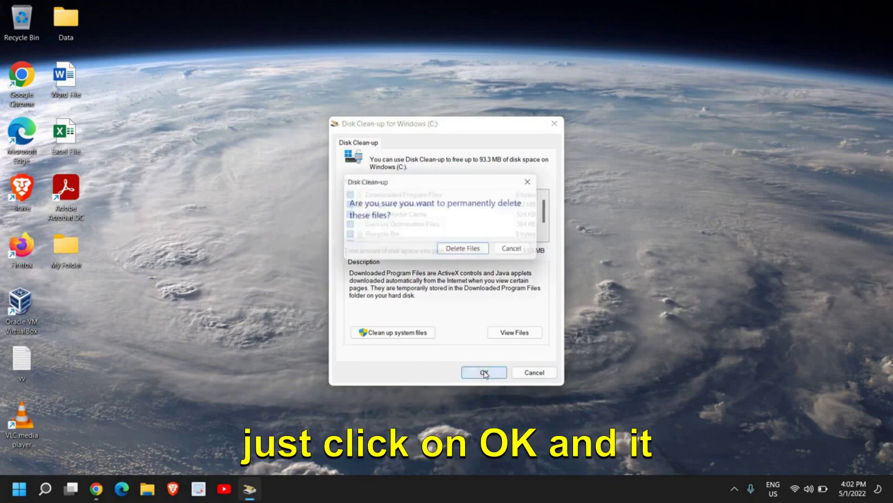
click(460, 250)
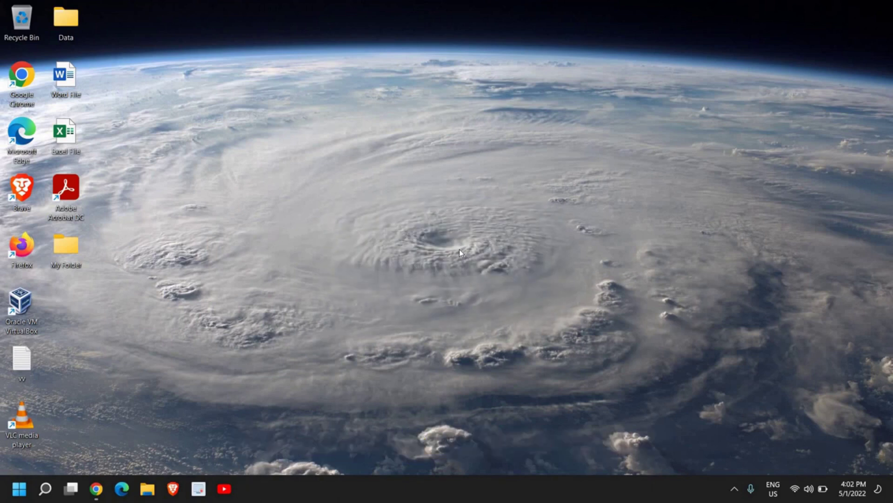
- Open Task Manager from the Start quick-link menu on its Startup tab, maximised
right_click(21, 489)
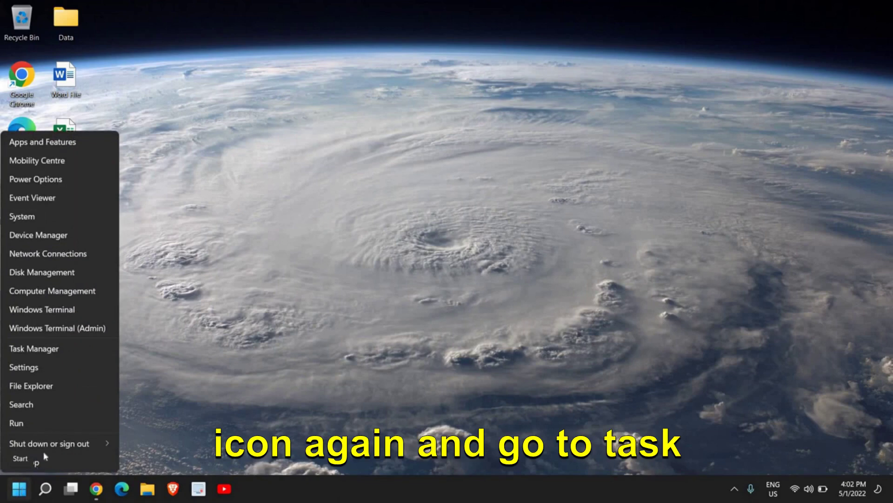
click(40, 348)
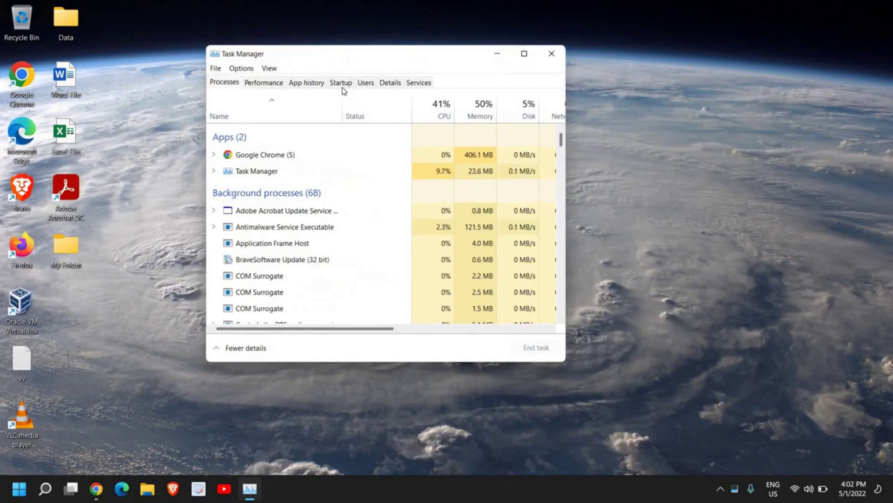
click(341, 82)
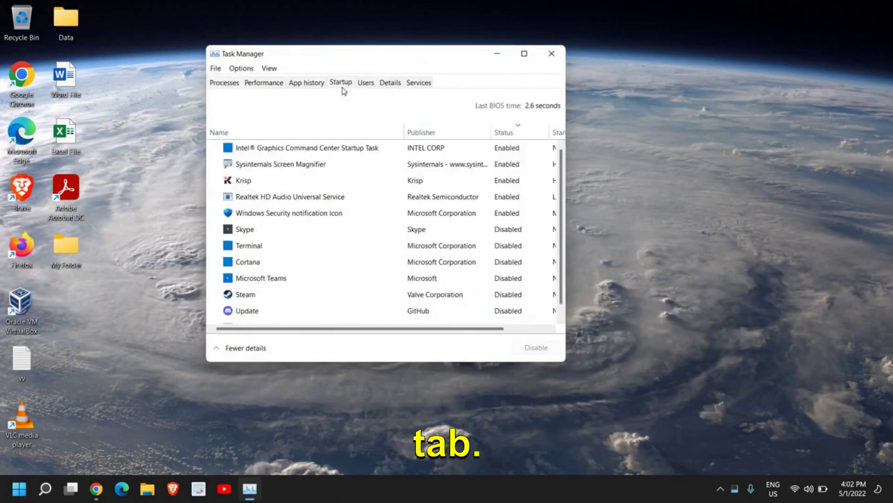
click(524, 54)
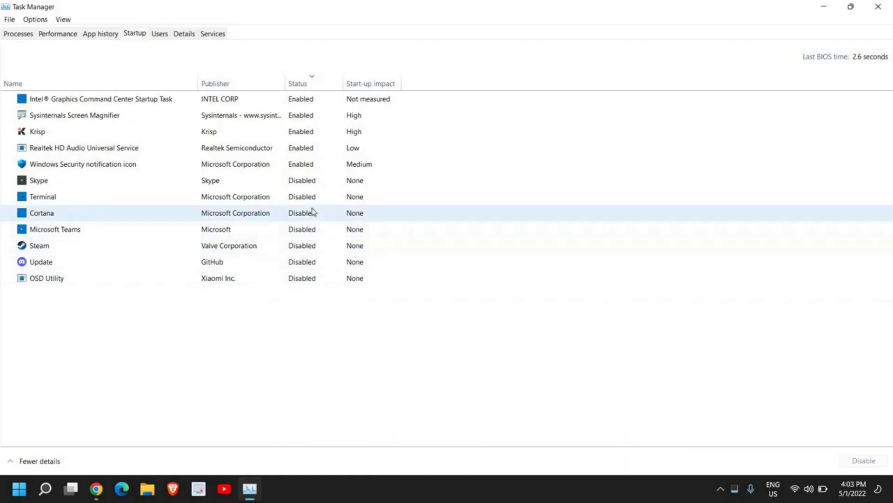
- Check the Terminal and Microsoft Teams startup entries, then close Task Manager
click(293, 206)
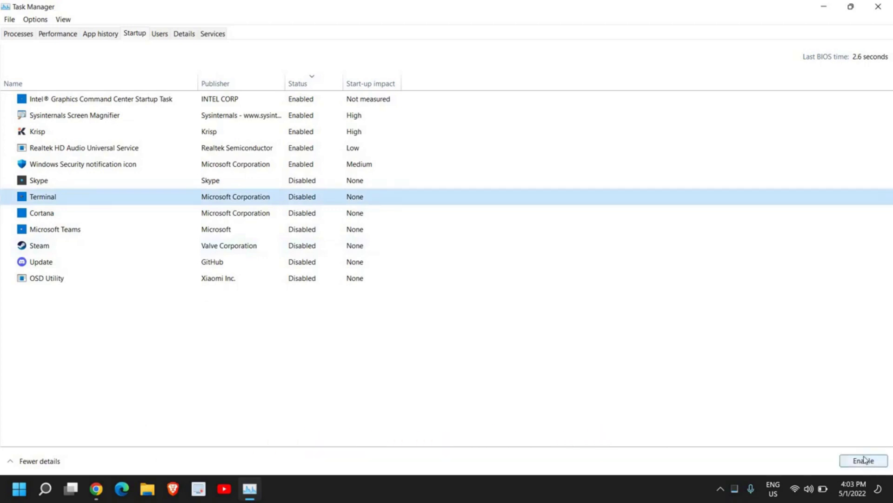
right_click(216, 202)
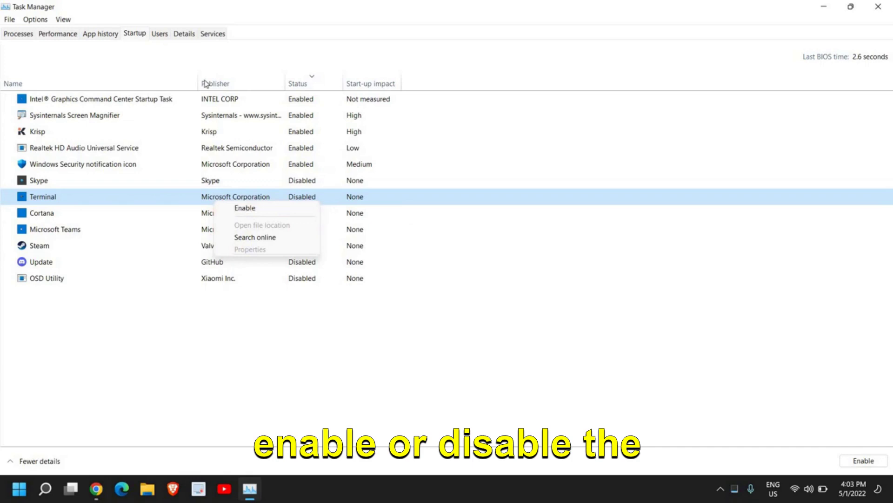
click(237, 234)
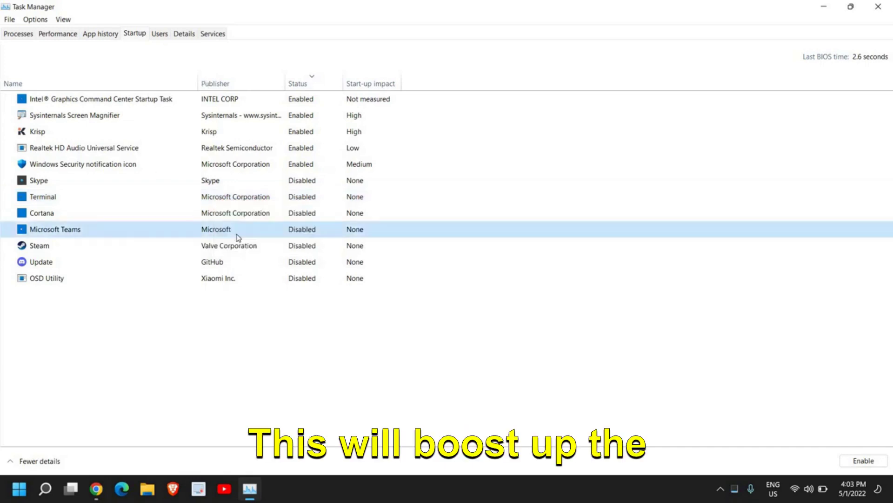
click(879, 8)
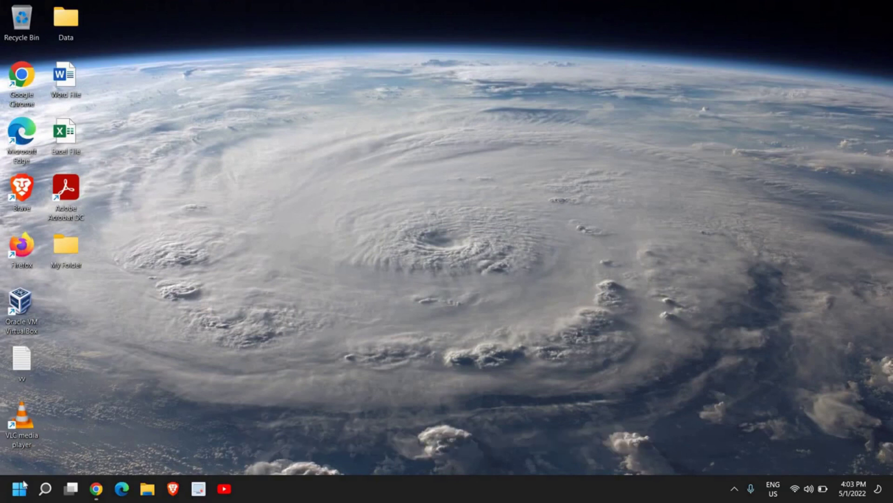
- Search for cmd and launch Command Prompt as administrator
mouse_move(50, 495)
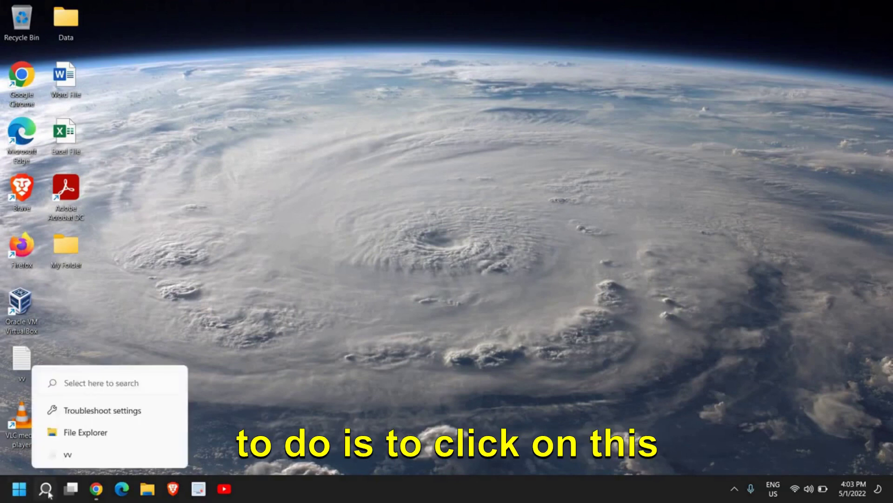
click(47, 491)
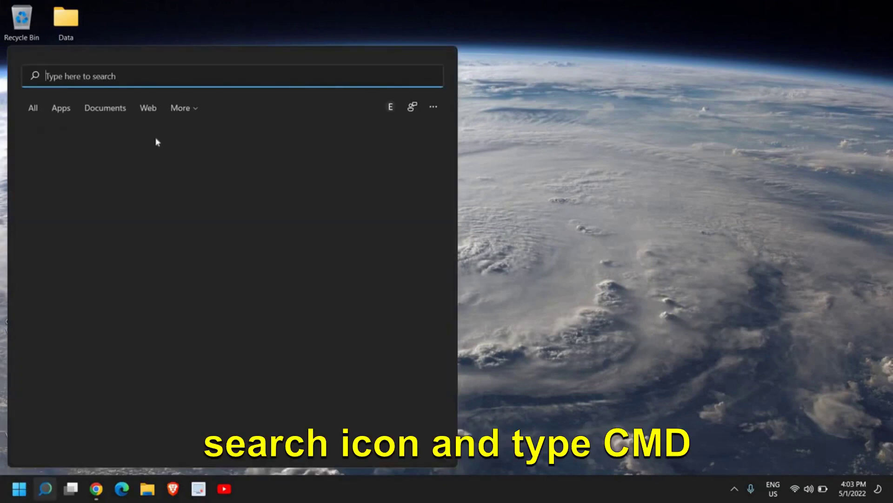
text(cmd)
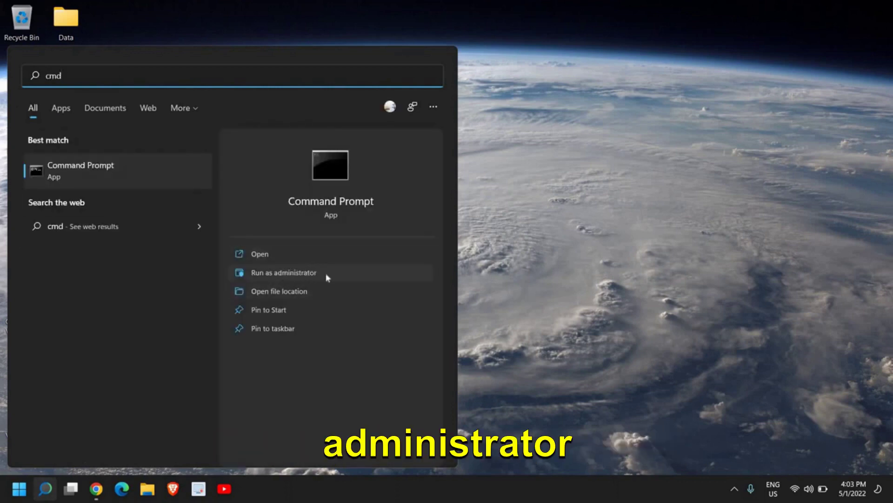
click(269, 274)
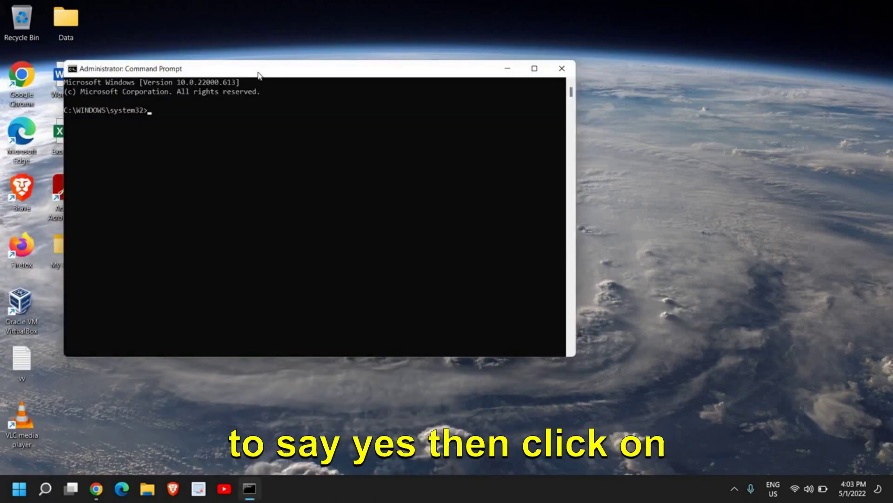
- Move the Command Prompt window right and run sfc /scannow
drag(259, 71, 379, 93)
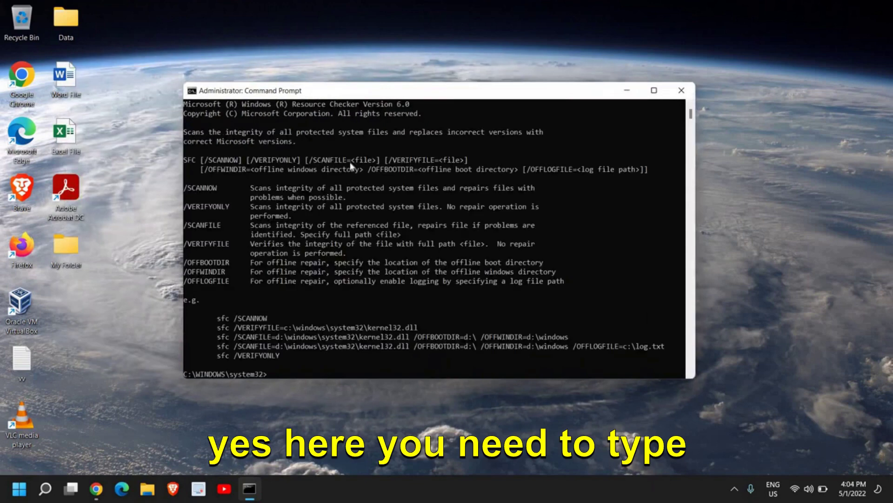
text(sfc)
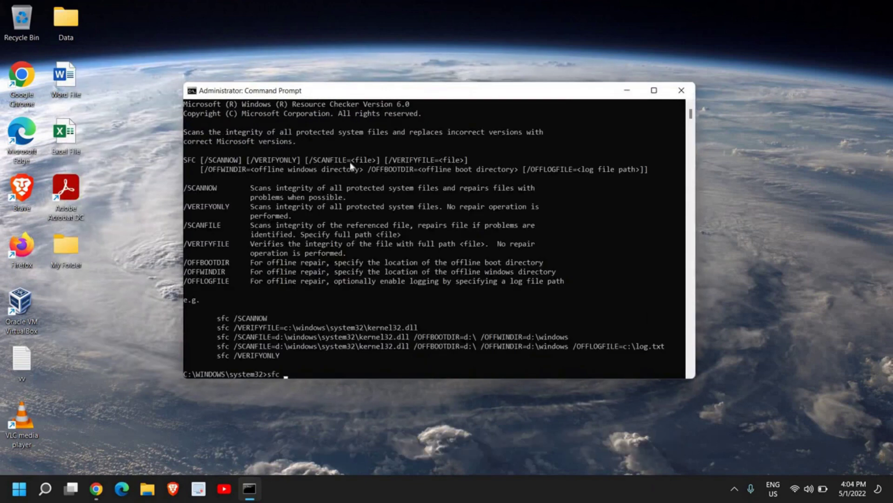
text( /scannow)
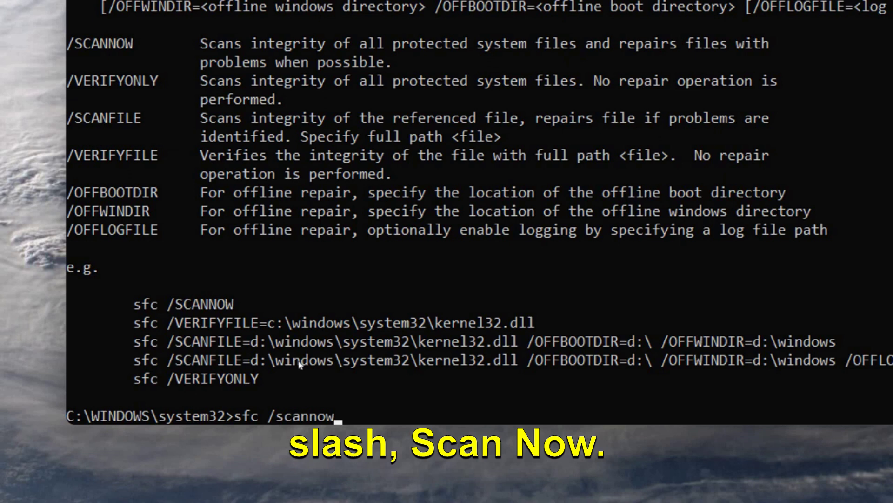
scroll(299, 363, down, 1)
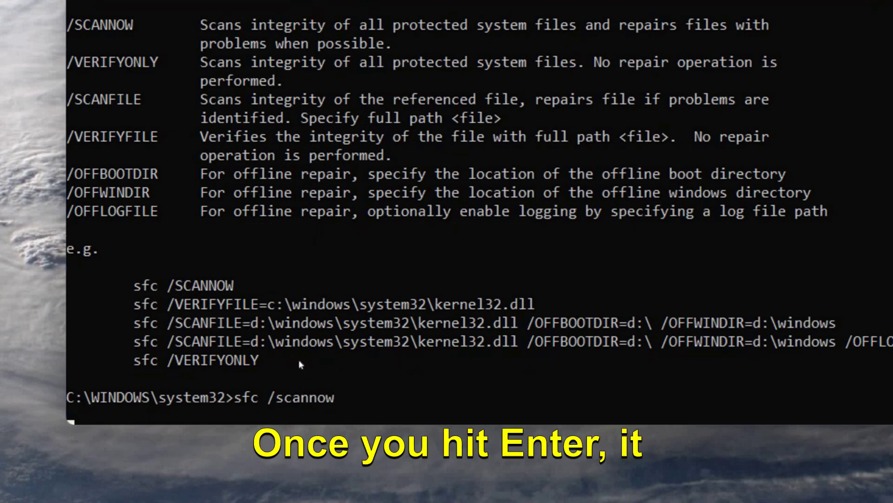
key(Return)
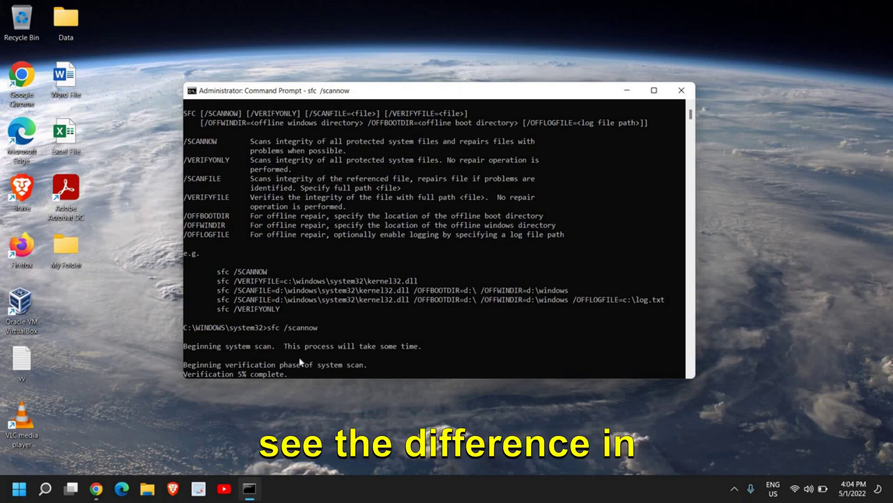
- Close Command Prompt, open Windows Update settings via an 'upd' search, then refresh the desktop
click(681, 90)
click(45, 488)
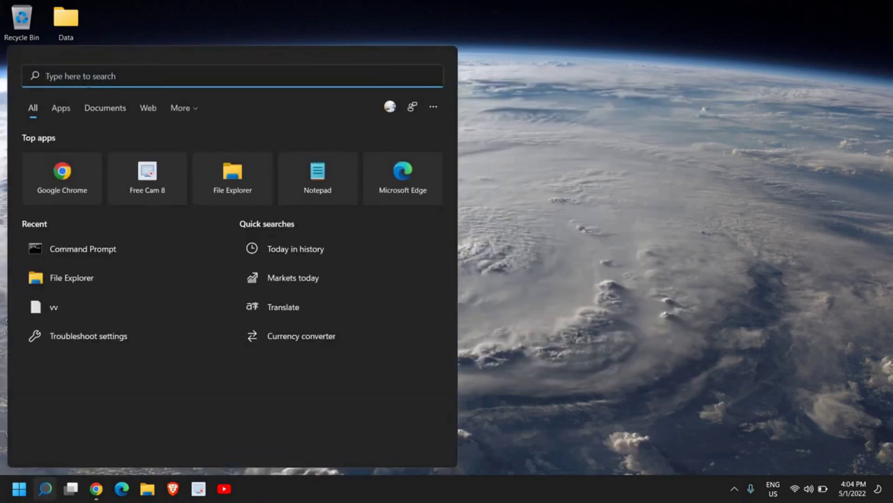
text(upd)
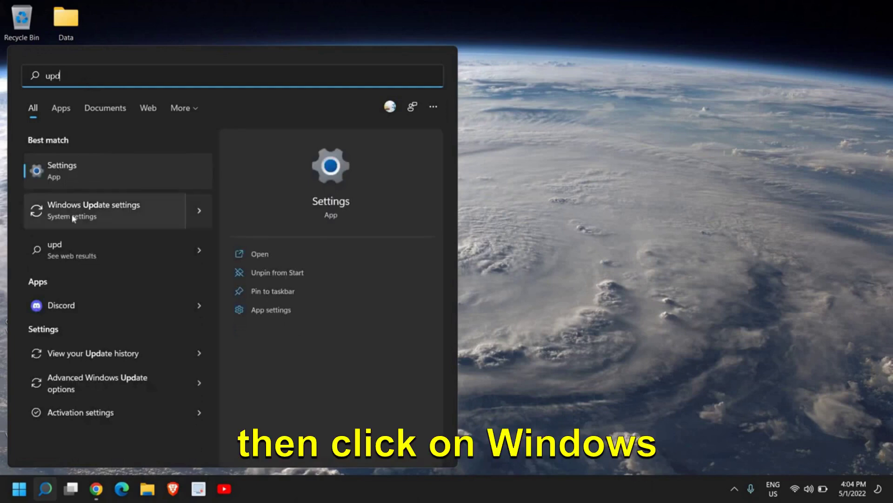
click(73, 218)
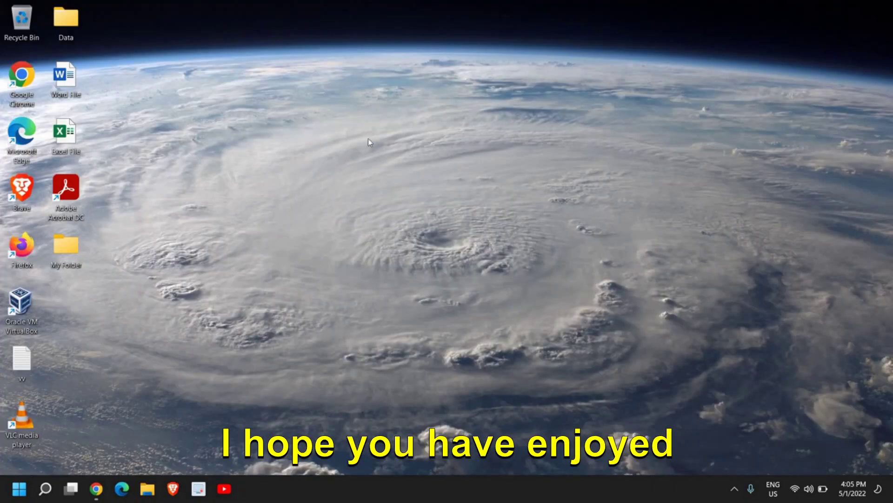
right_click(368, 139)
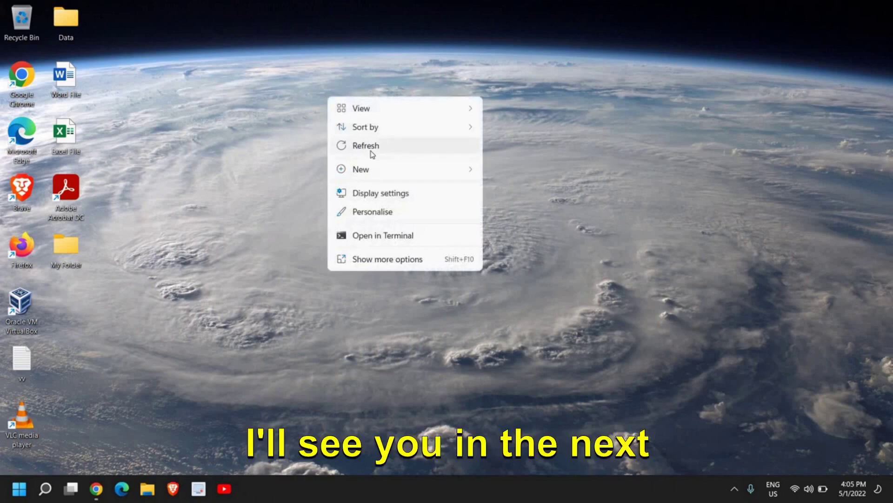
click(372, 146)
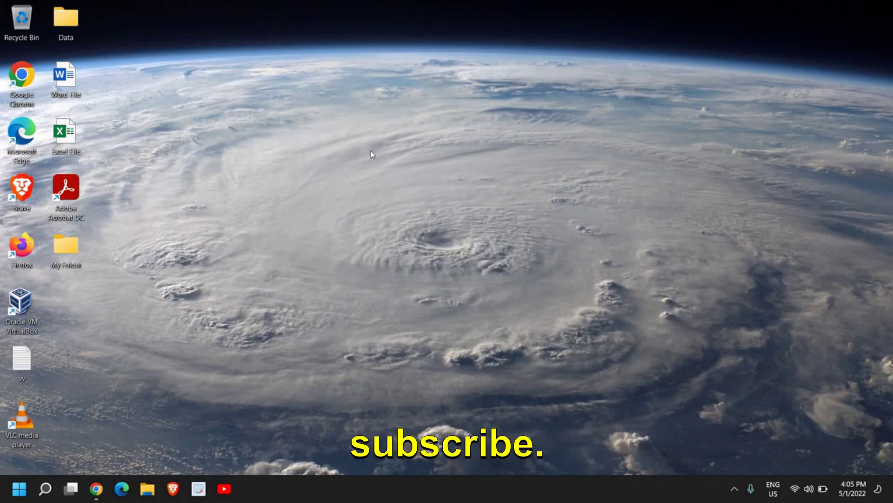